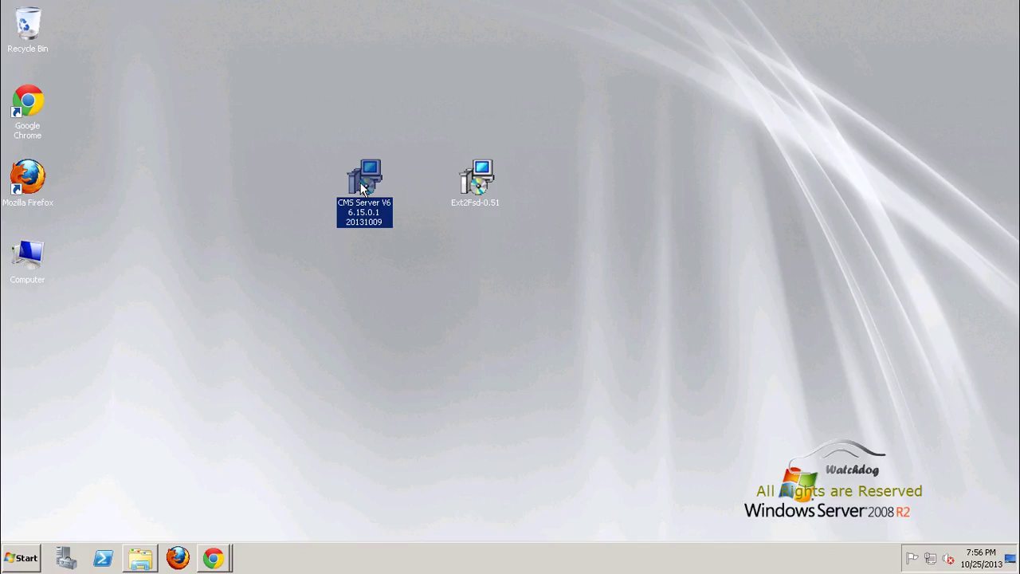
Install CMSServerV6 to C:\Program Files (x86)\CMSServerV6 with default folders and a desktop icon, then launch it.
{"action": "double_click", "coordinate": [364, 188]}
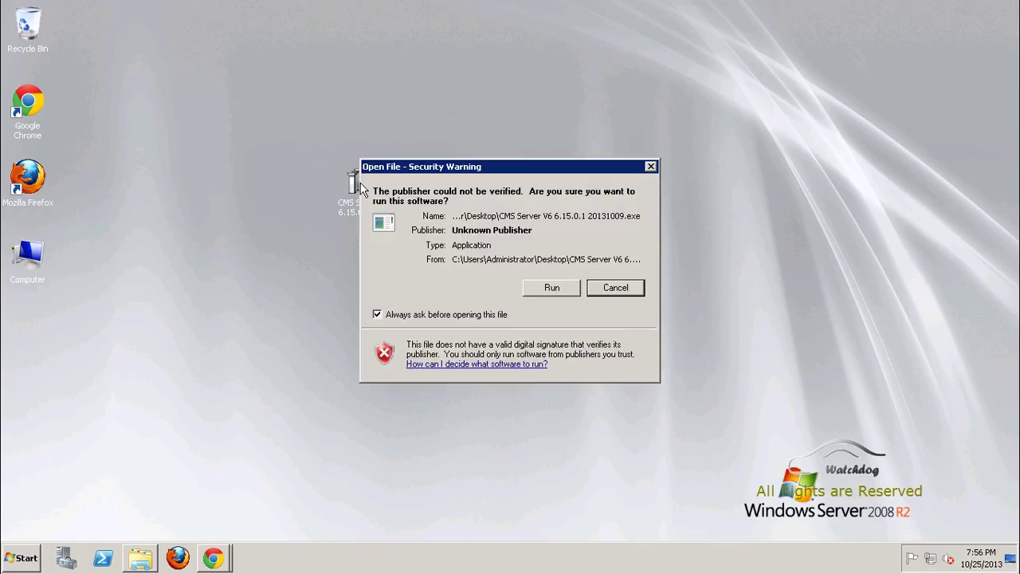
{"action": "left_click", "coordinate": [544, 289]}
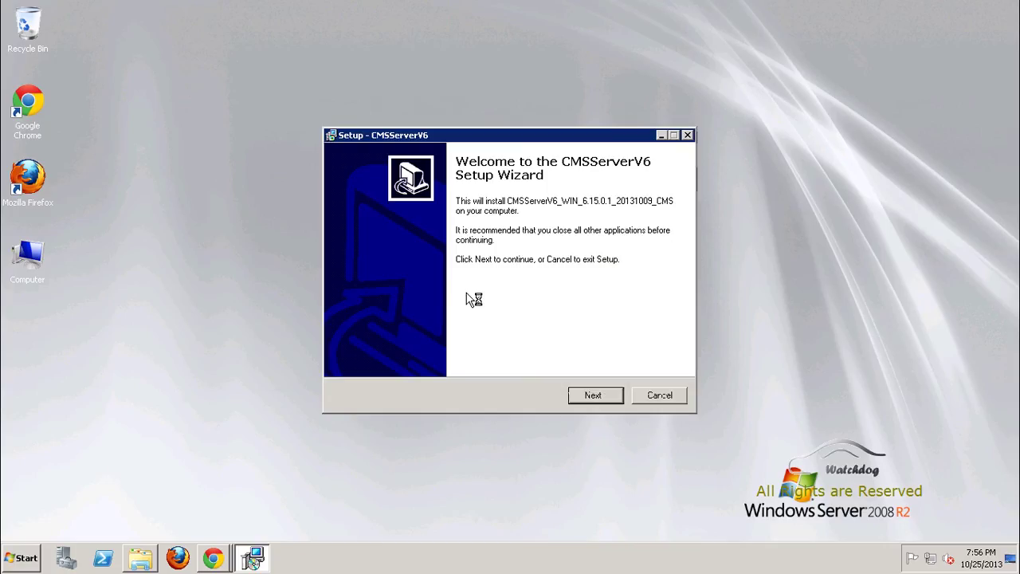
{"action": "left_click", "coordinate": [603, 398]}
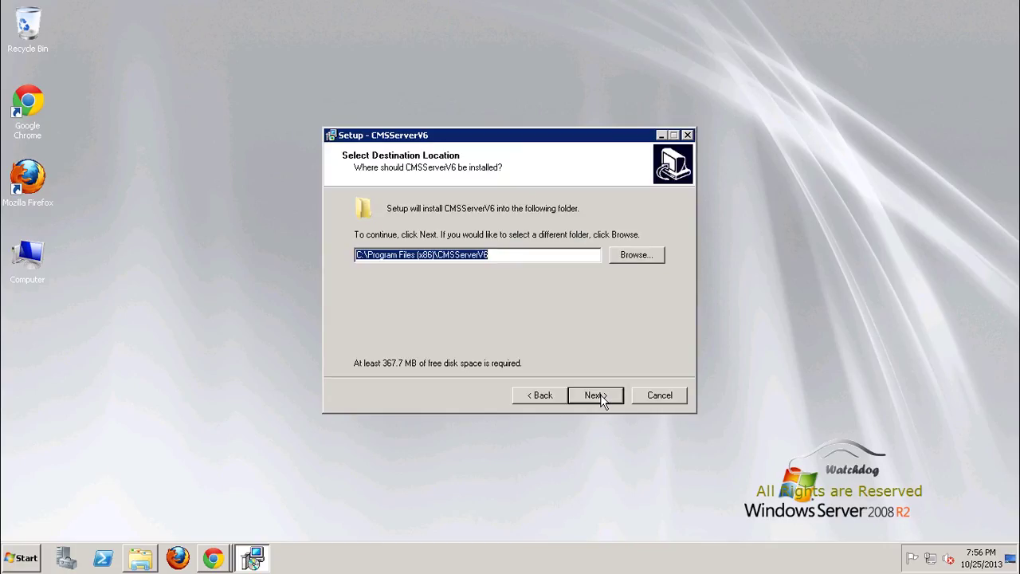
{"action": "left_click", "coordinate": [592, 396]}
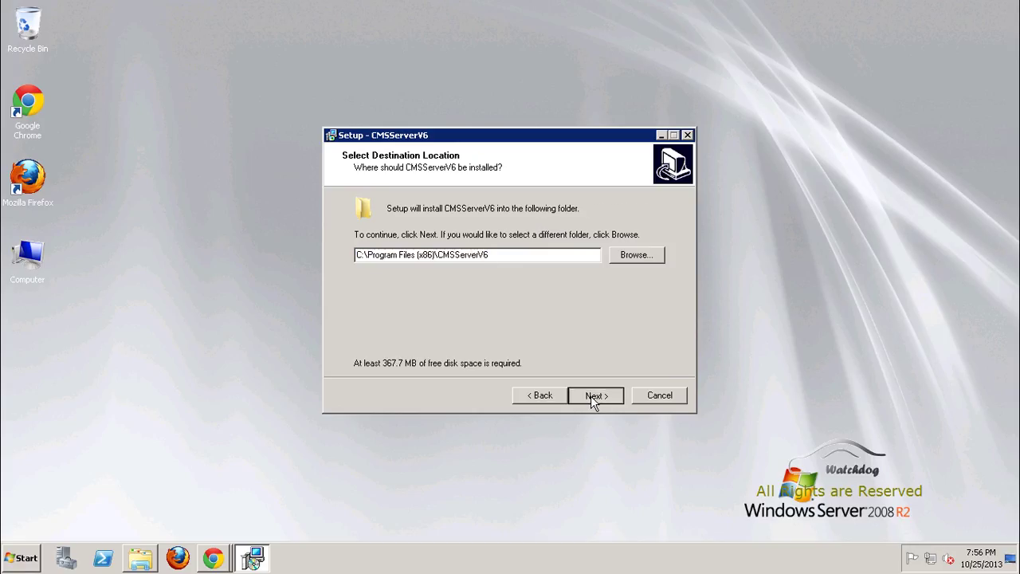
{"action": "left_click", "coordinate": [592, 395]}
{"action": "left_click", "coordinate": [592, 395]}
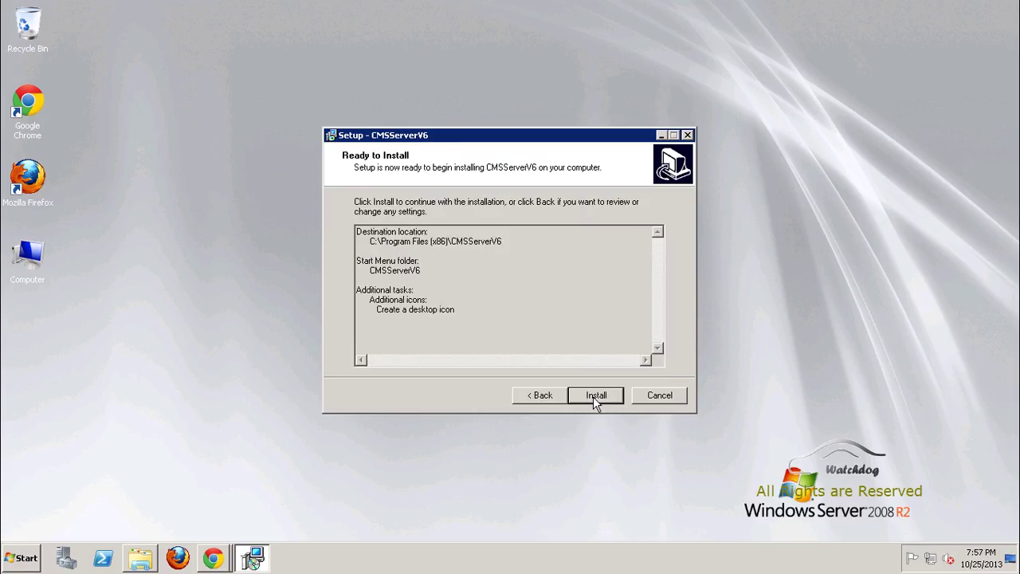
{"action": "left_click", "coordinate": [593, 396]}
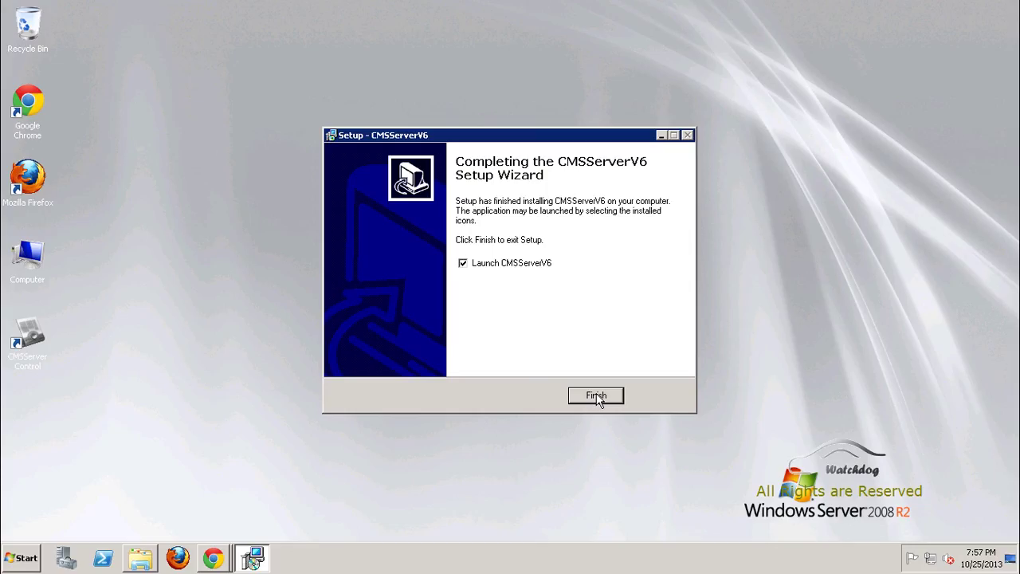
{"action": "left_click", "coordinate": [596, 396]}
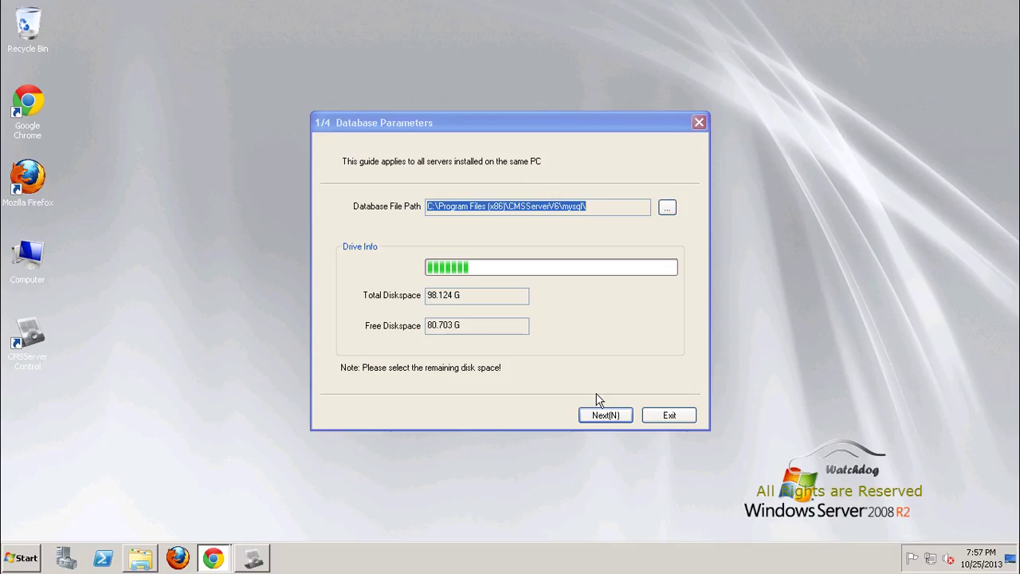
Accept the default mysql database path and initialise the MySQL service.
{"action": "left_click", "coordinate": [605, 416]}
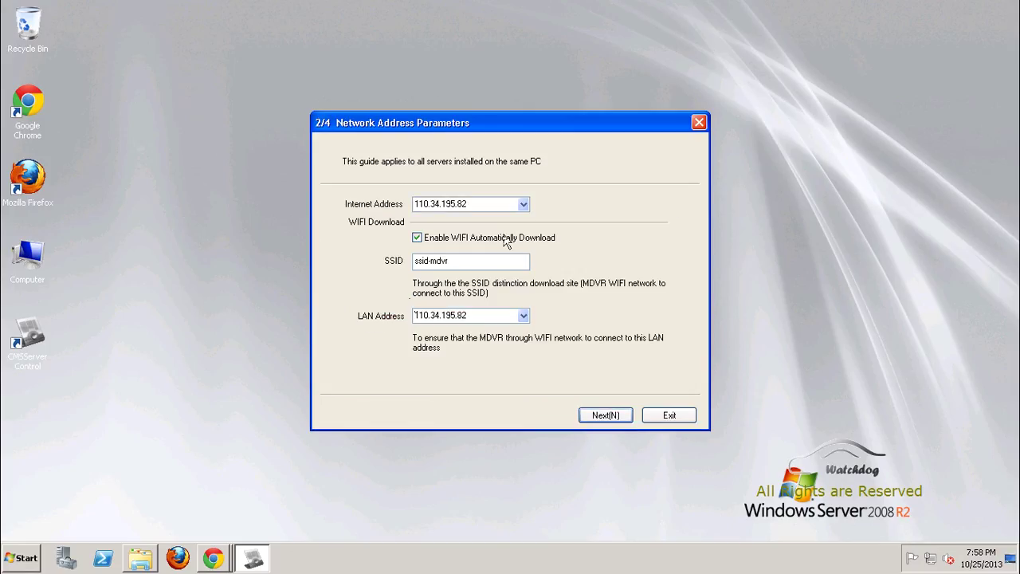
Keep internet address 110.34.195.82 and change the WiFi download SSID to 'download'.
{"action": "left_click", "coordinate": [526, 205]}
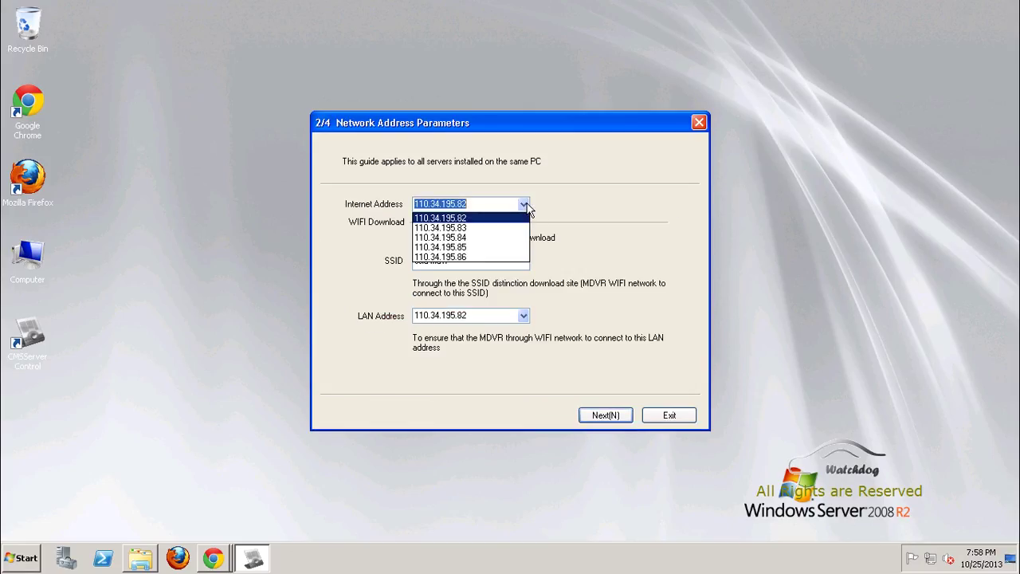
{"action": "left_click", "coordinate": [526, 206]}
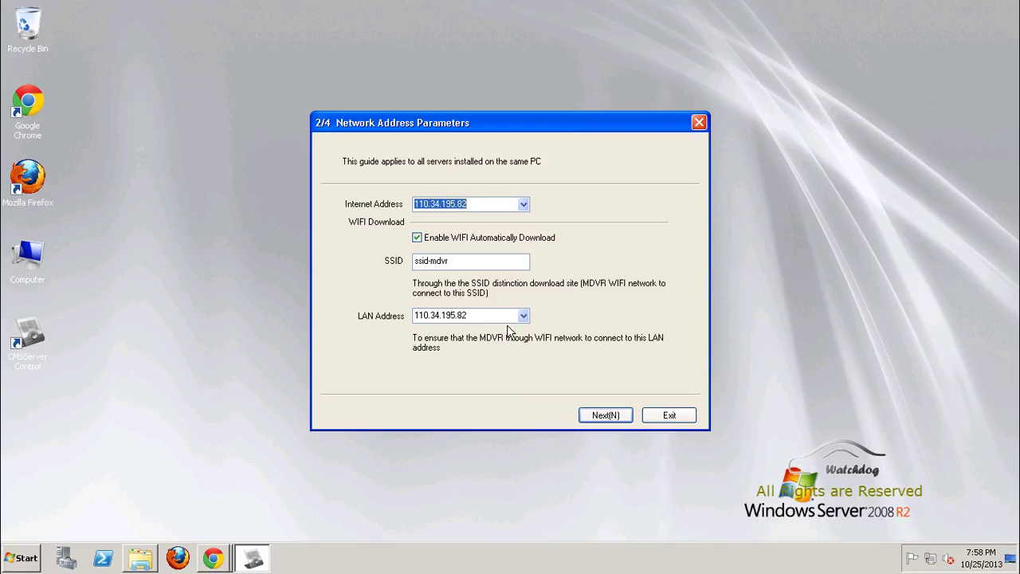
{"action": "left_click", "coordinate": [457, 261]}
{"action": "left_click_drag", "start_coordinate": [457, 262], "coordinate": [375, 261]}
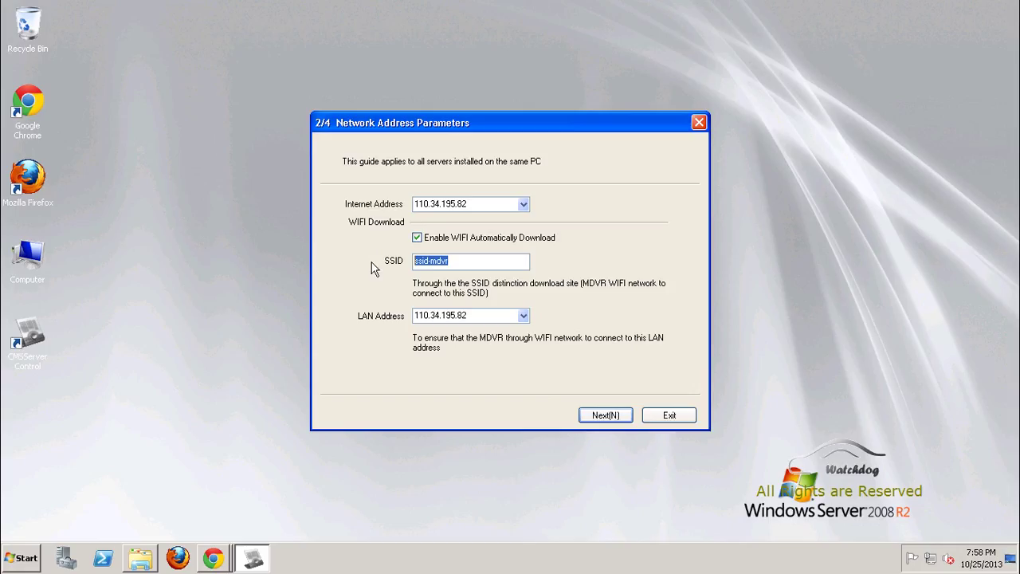
{"action": "type", "text": "mdvr"}
{"action": "left_click_drag", "start_coordinate": [455, 264], "coordinate": [339, 266]}
{"action": "type", "text": "download"}
{"action": "left_click", "coordinate": [615, 416]}
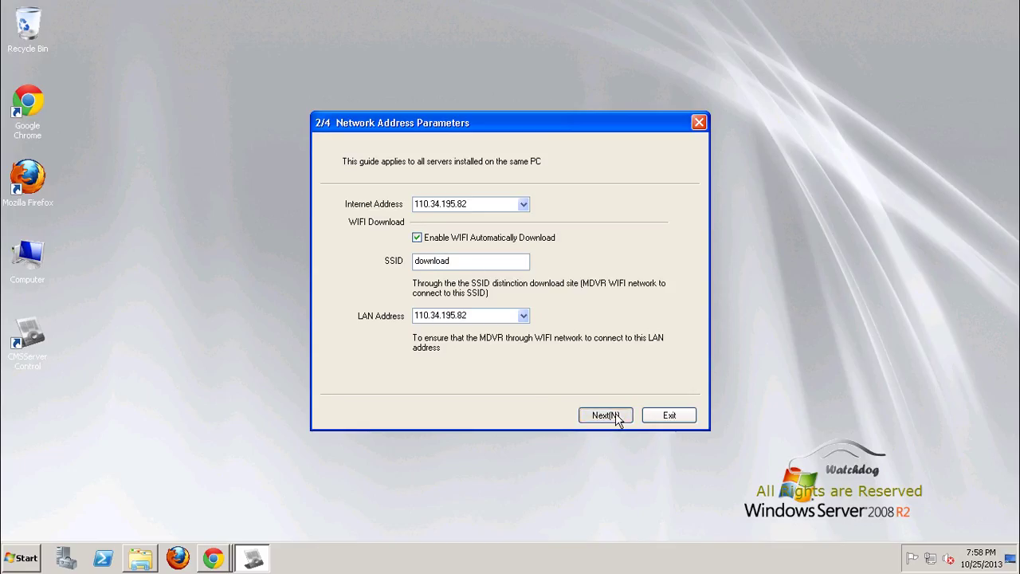
Keep web service port 80 and finish the configuration wizard.
{"action": "left_click", "coordinate": [615, 416]}
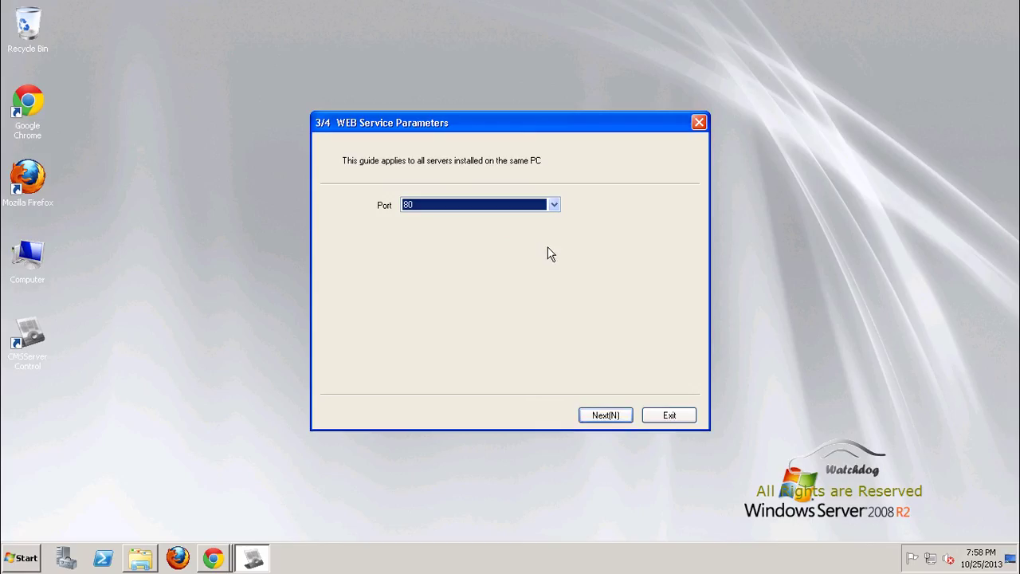
{"action": "left_click", "coordinate": [609, 417]}
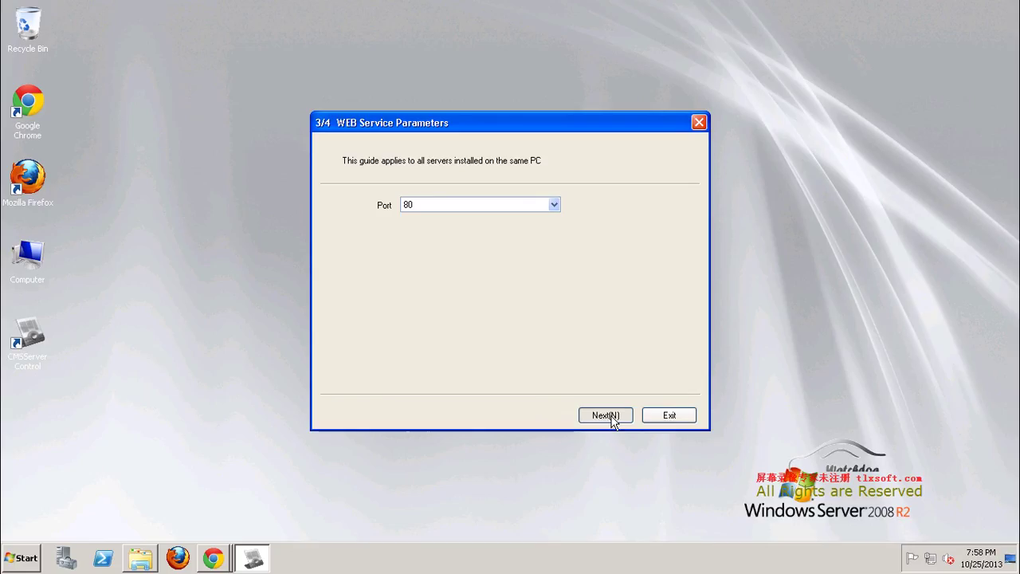
{"action": "left_click", "coordinate": [612, 417]}
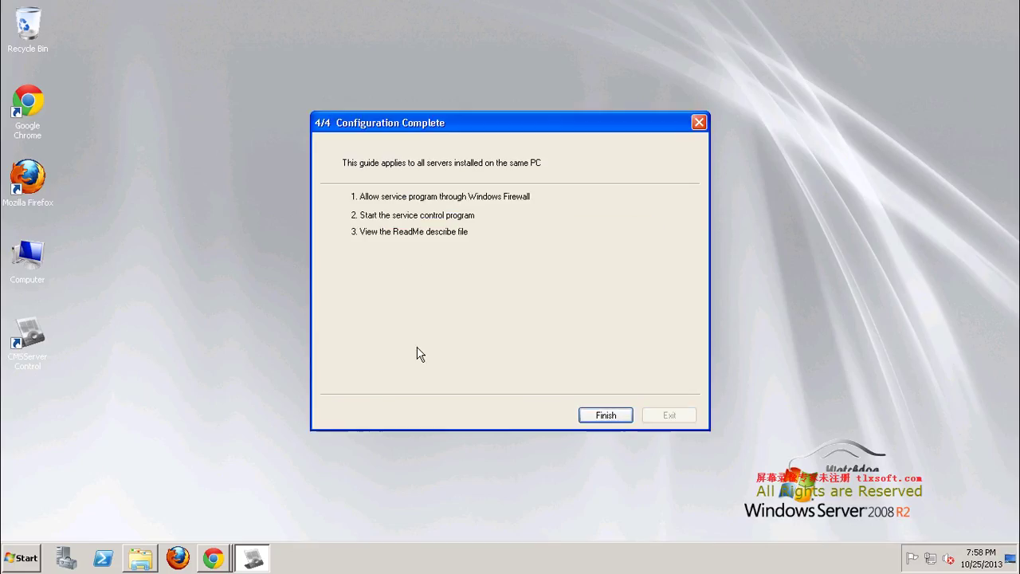
{"action": "left_click", "coordinate": [604, 416]}
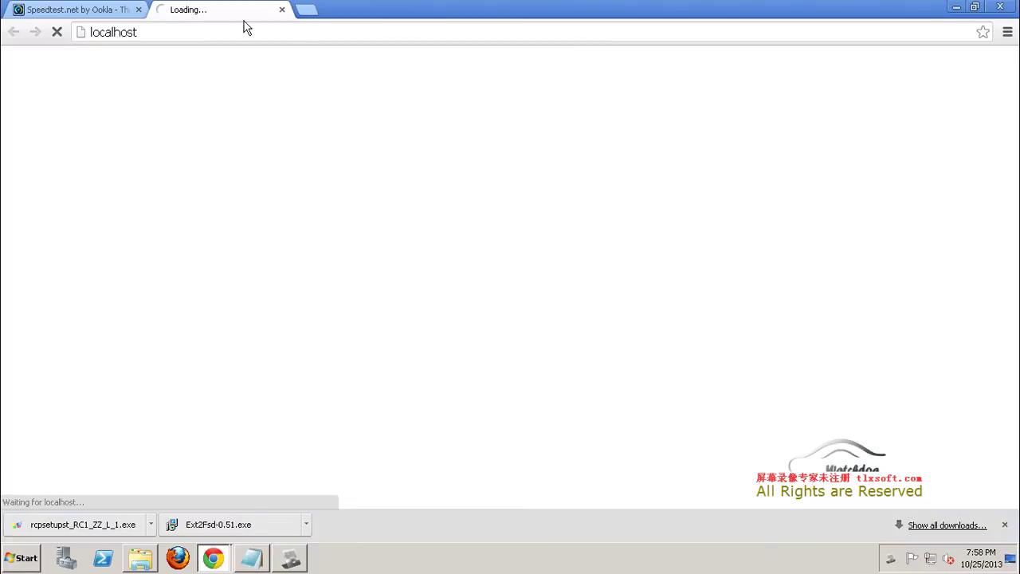
Close the Speedtest tab and downloads bar, leaving the localhost login page with Account selected.
{"action": "left_click", "coordinate": [139, 11]}
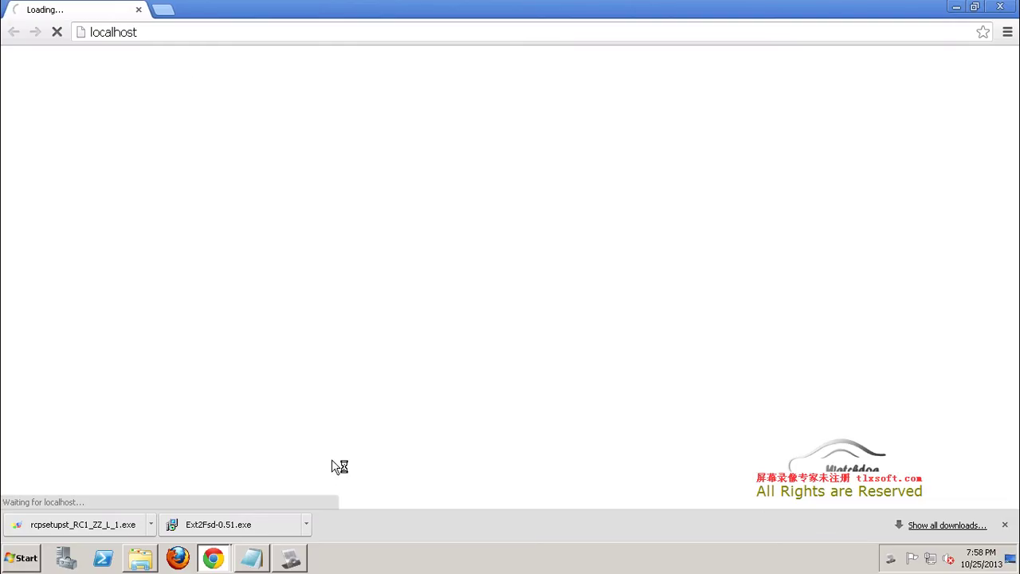
{"action": "left_click", "coordinate": [1005, 524]}
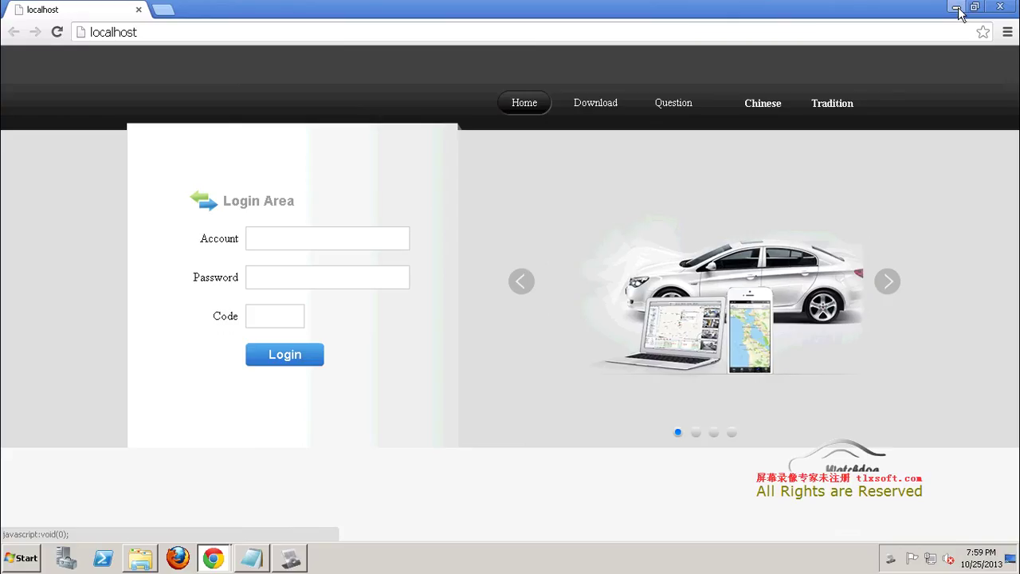
{"action": "left_click", "coordinate": [405, 248]}
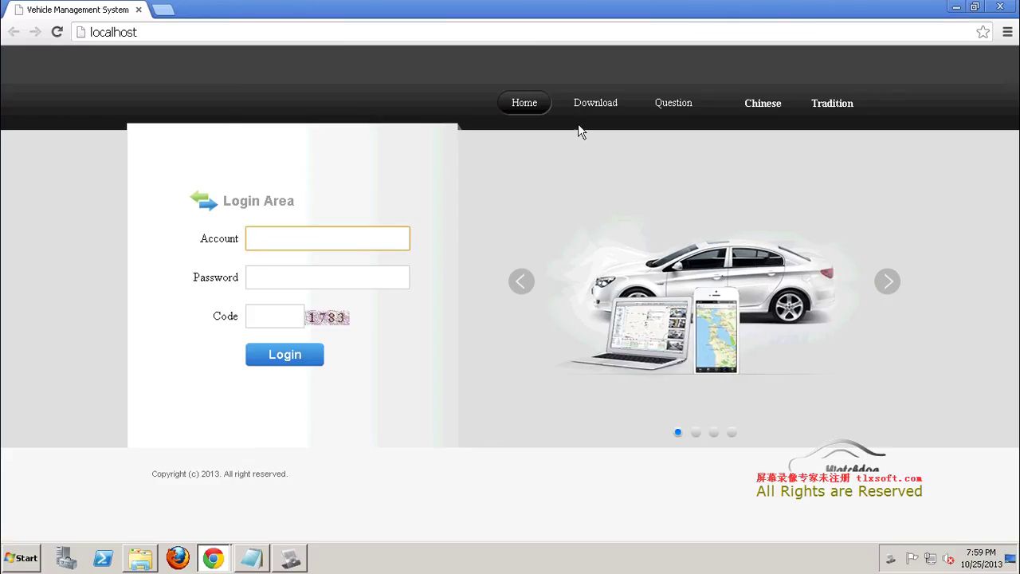
Review client versions (Windows 6.15.0.1, Apple 6.3.0.3, Android 6.3.0.6), then return Home.
{"action": "left_click", "coordinate": [603, 111]}
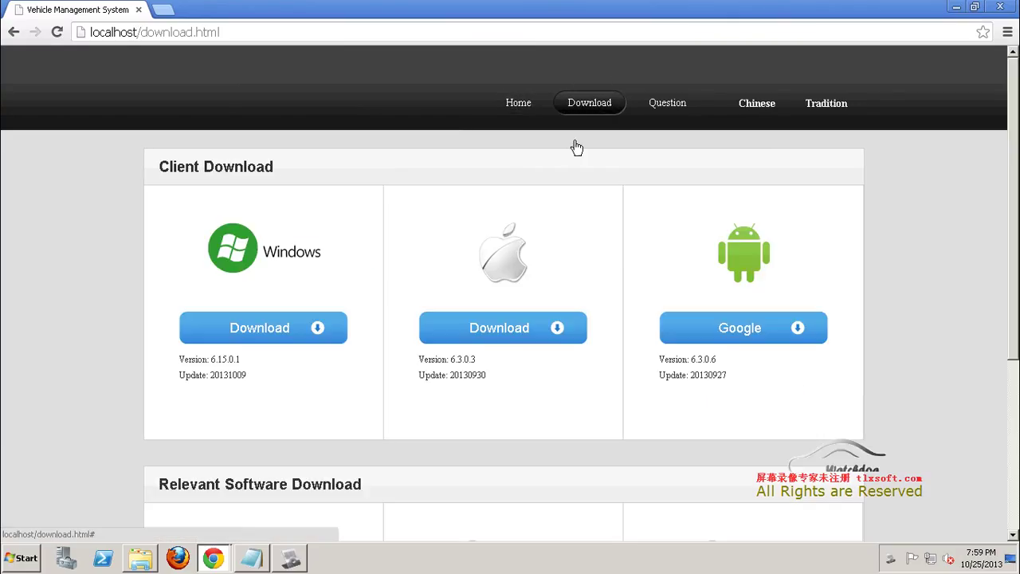
{"action": "scroll", "coordinate": [406, 329], "scroll_direction": "down", "scroll_amount": 2}
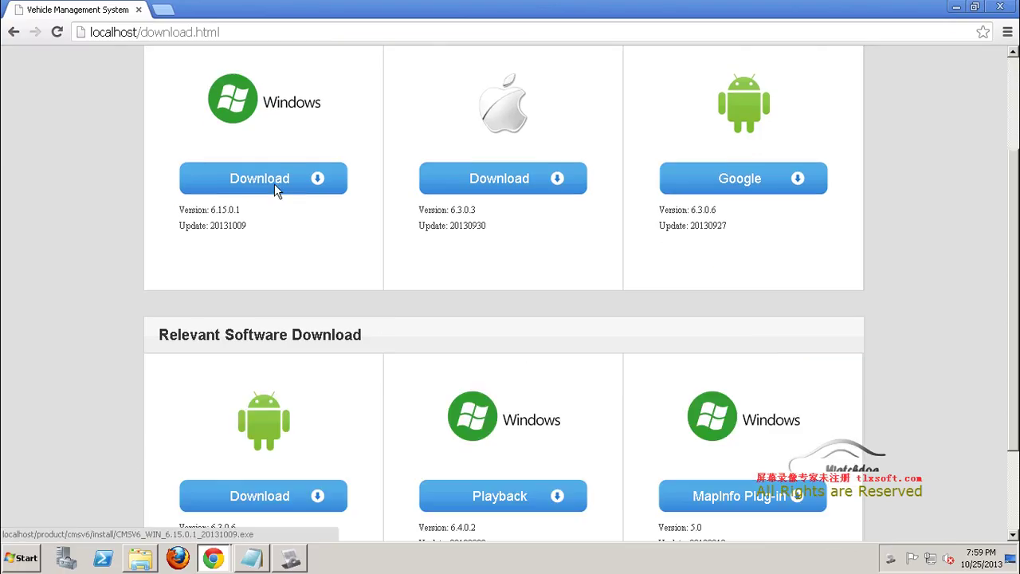
{"action": "scroll", "coordinate": [349, 231], "scroll_direction": "up", "scroll_amount": 1}
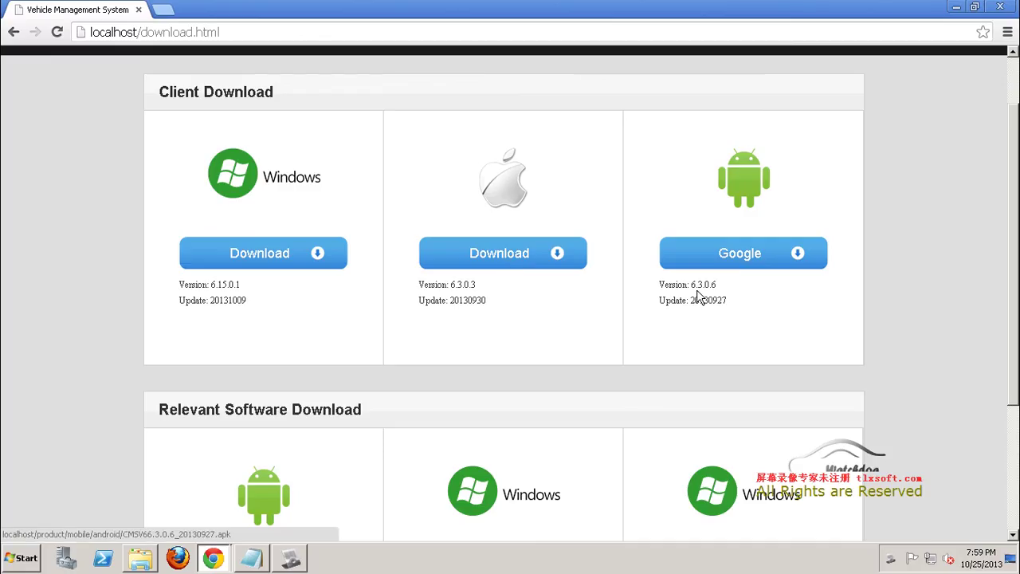
{"action": "scroll", "coordinate": [368, 456], "scroll_direction": "down", "scroll_amount": 2}
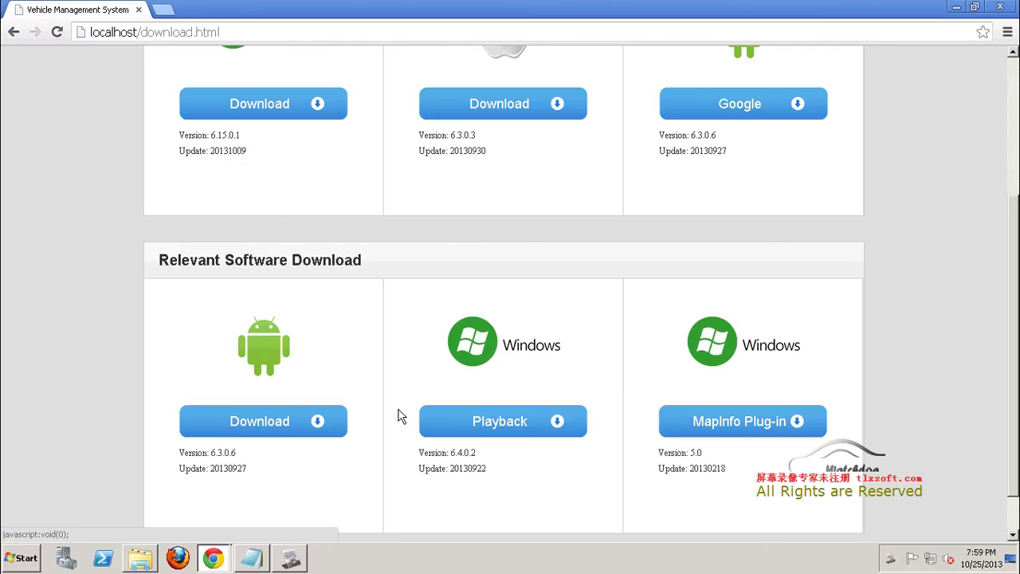
{"action": "scroll", "coordinate": [403, 411], "scroll_direction": "up", "scroll_amount": 2}
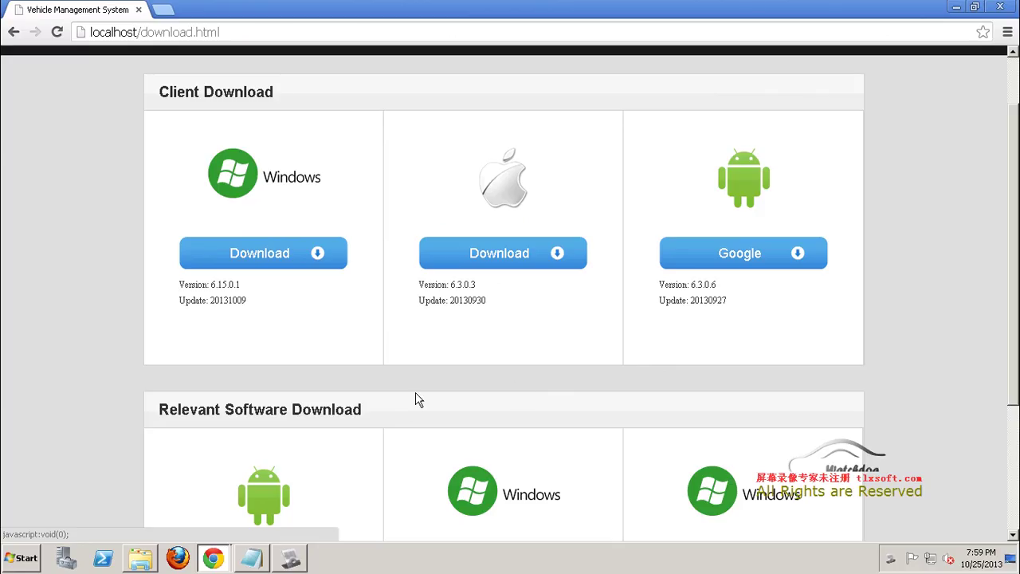
{"action": "scroll", "coordinate": [821, 302], "scroll_direction": "up", "scroll_amount": 1}
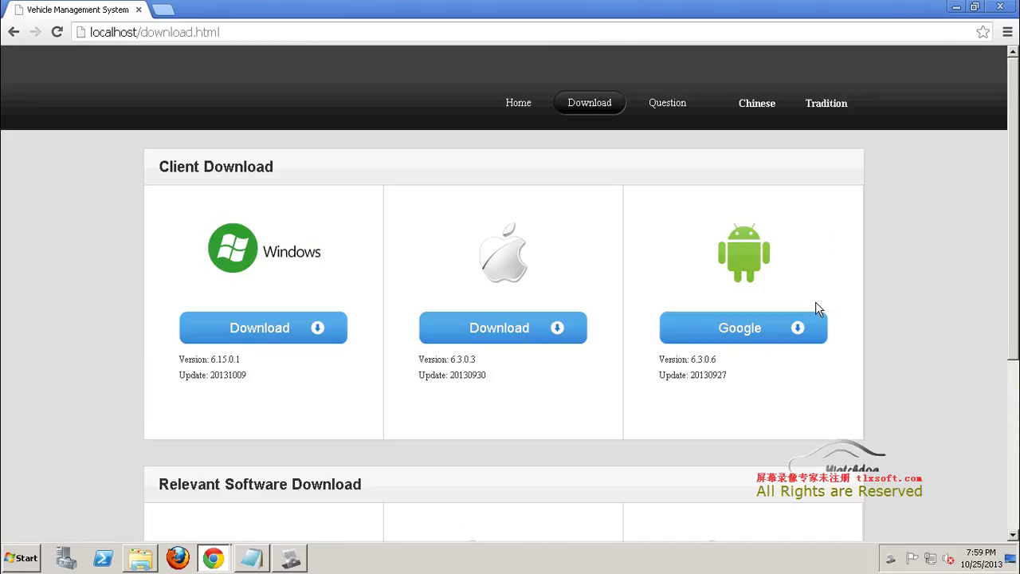
{"action": "left_click", "coordinate": [668, 104]}
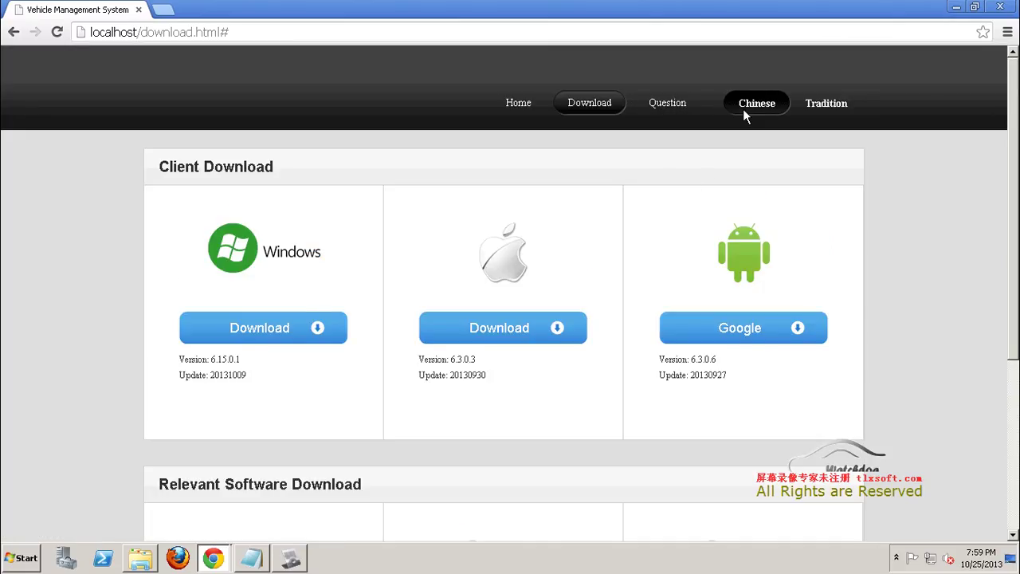
{"action": "left_click", "coordinate": [526, 107]}
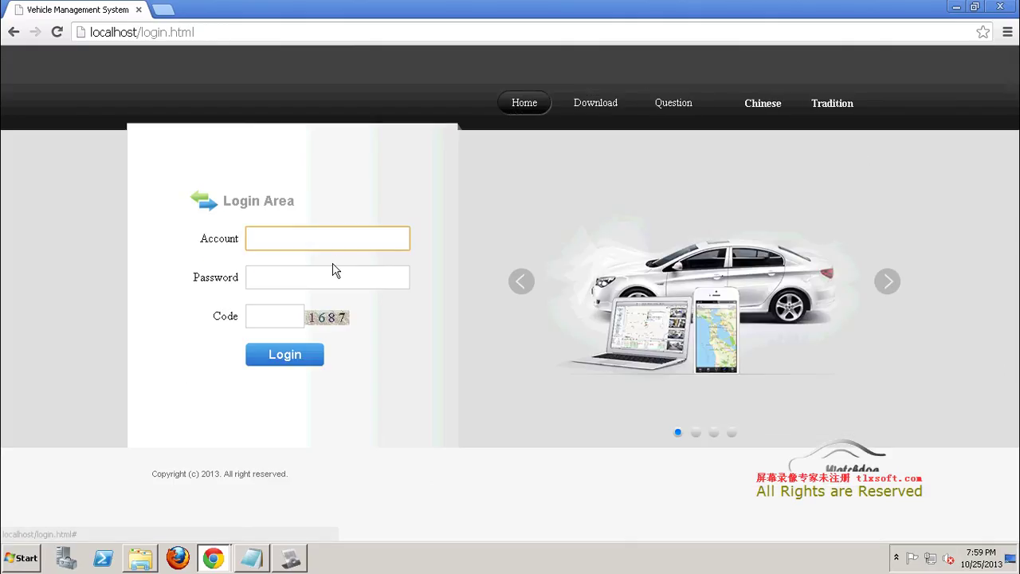
Log in with account 'admin', the pasted administrator password and the verification code.
{"action": "left_click", "coordinate": [344, 241]}
{"action": "type", "text": "ad"}
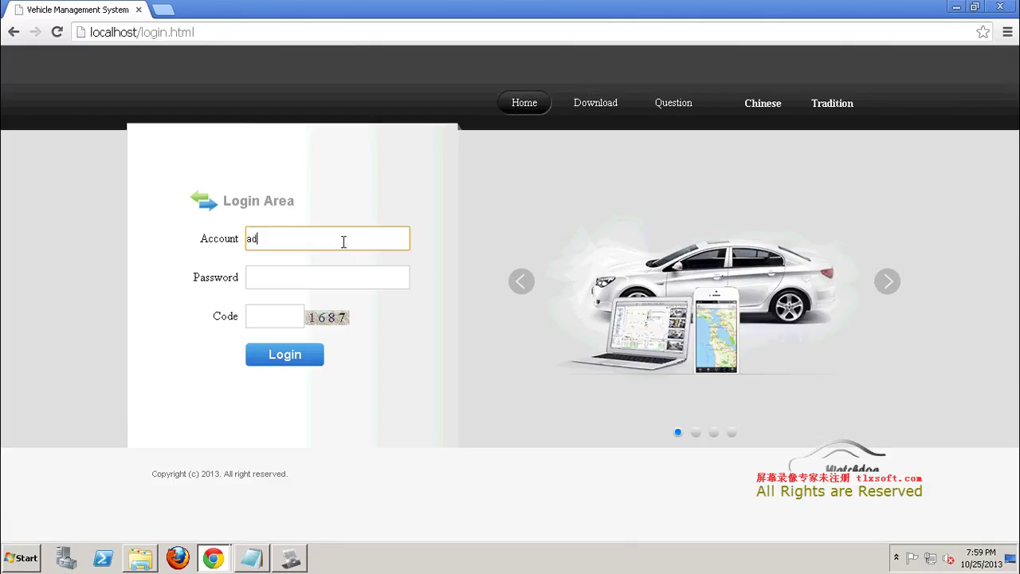
{"action": "type", "text": "min"}
{"action": "key", "text": "Tab"}
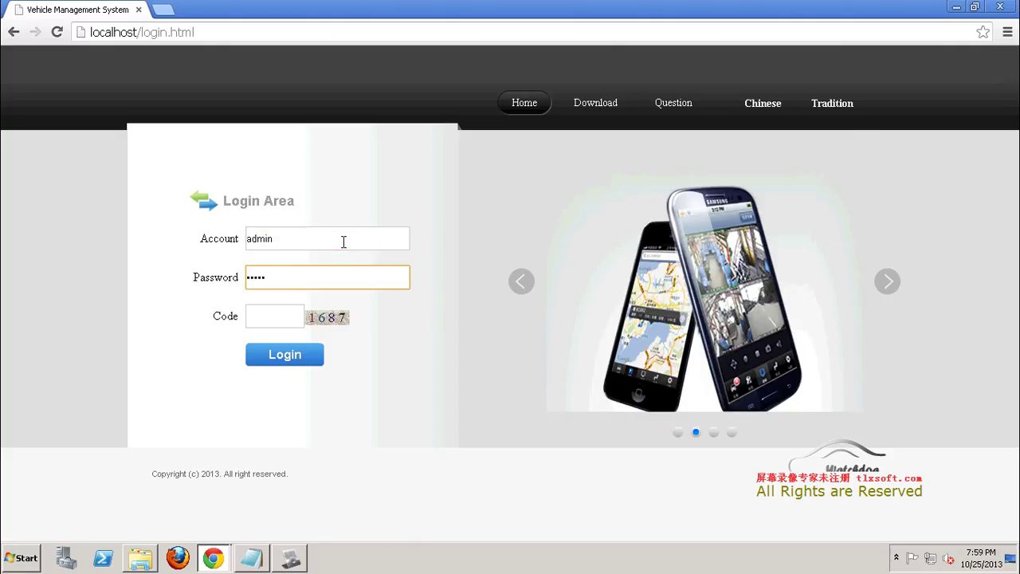
{"action": "left_click", "coordinate": [216, 239]}
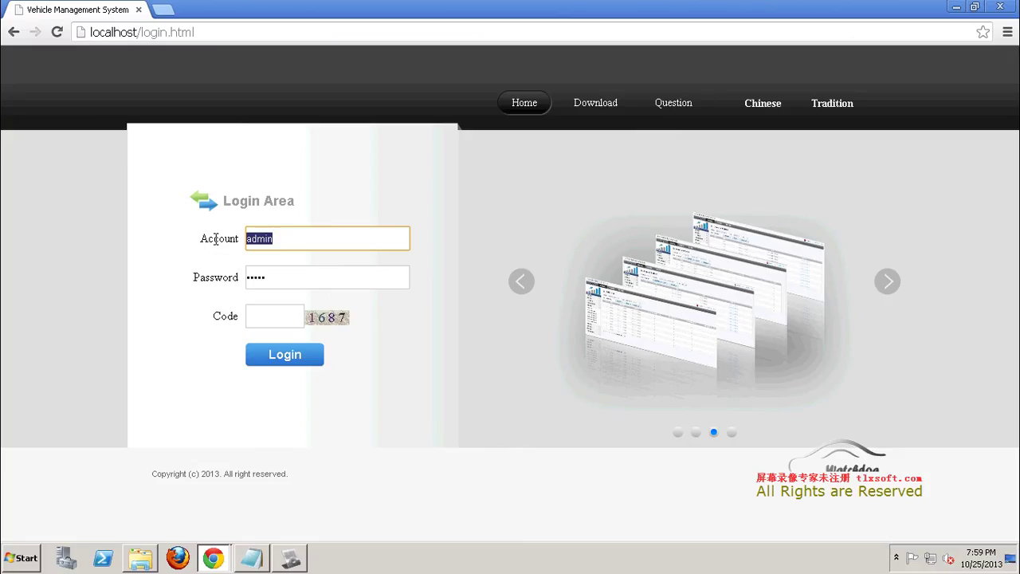
{"action": "left_click", "coordinate": [283, 276]}
{"action": "left_click", "coordinate": [213, 276]}
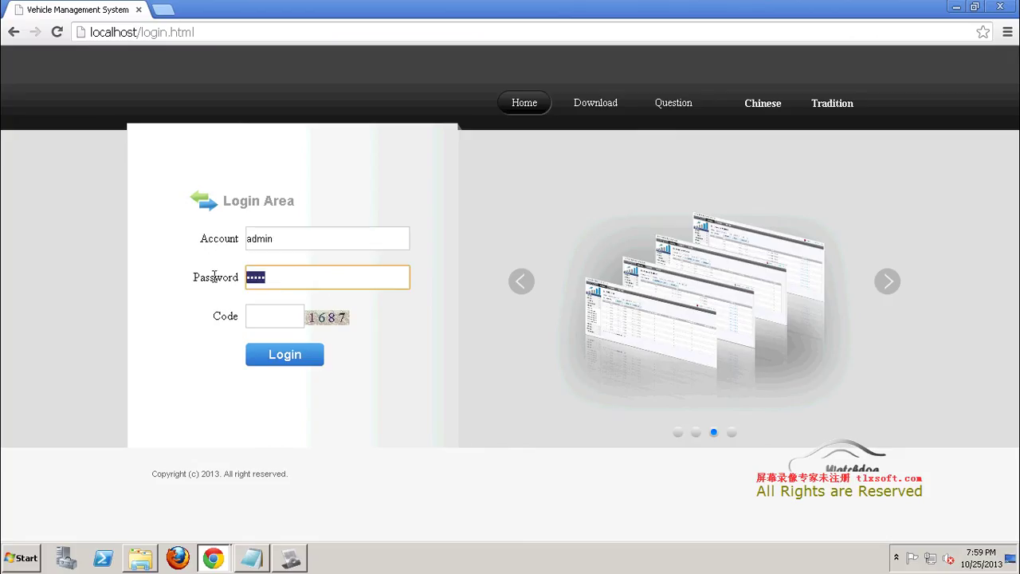
{"action": "right_click", "coordinate": [260, 282]}
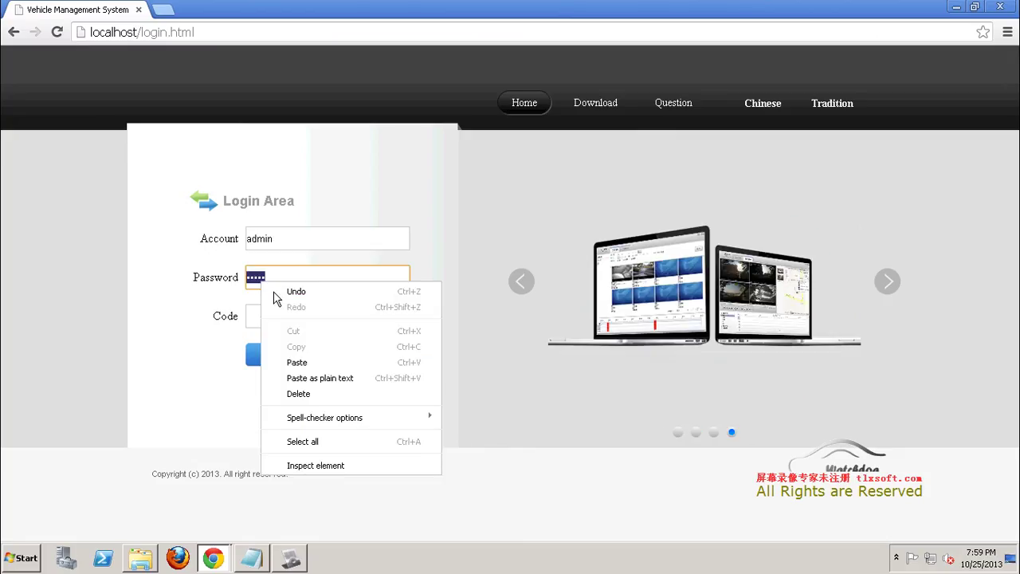
{"action": "left_click", "coordinate": [313, 365]}
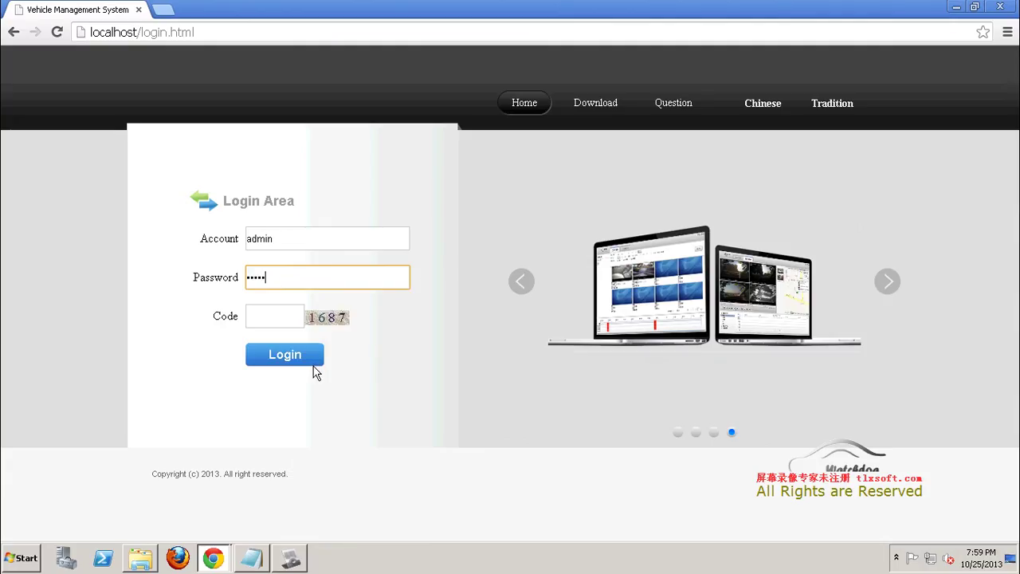
{"action": "left_click", "coordinate": [282, 317]}
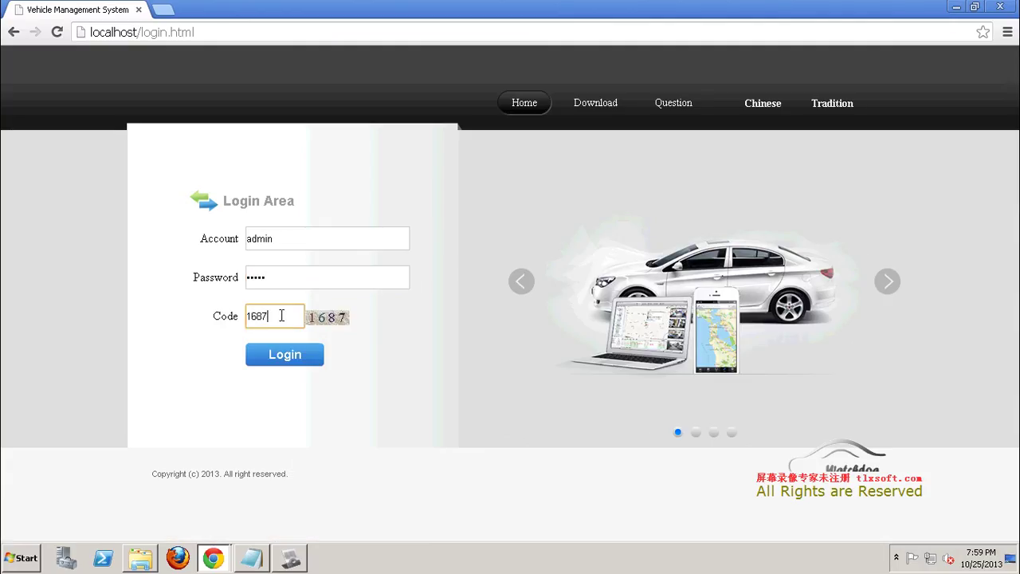
{"action": "left_click", "coordinate": [285, 353]}
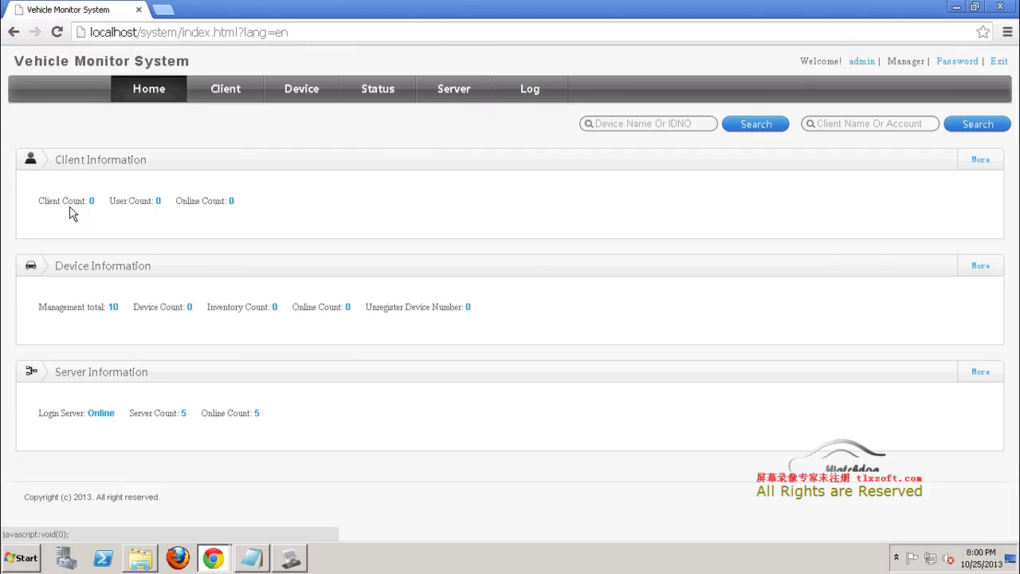
Browse the Client, Device, Status, Server and Log pages, then close Chrome.
{"action": "left_click", "coordinate": [227, 94]}
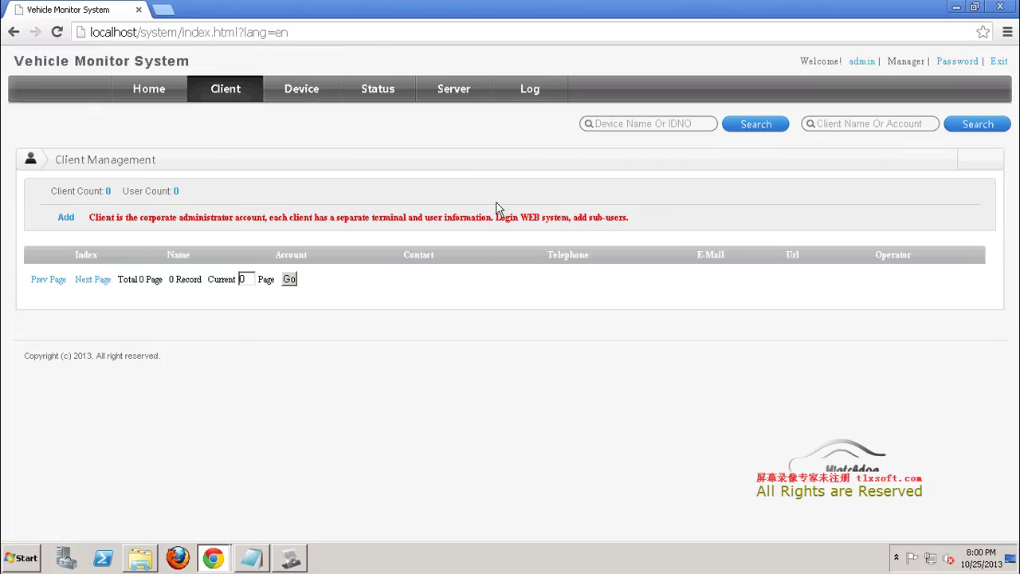
{"action": "left_click", "coordinate": [315, 94]}
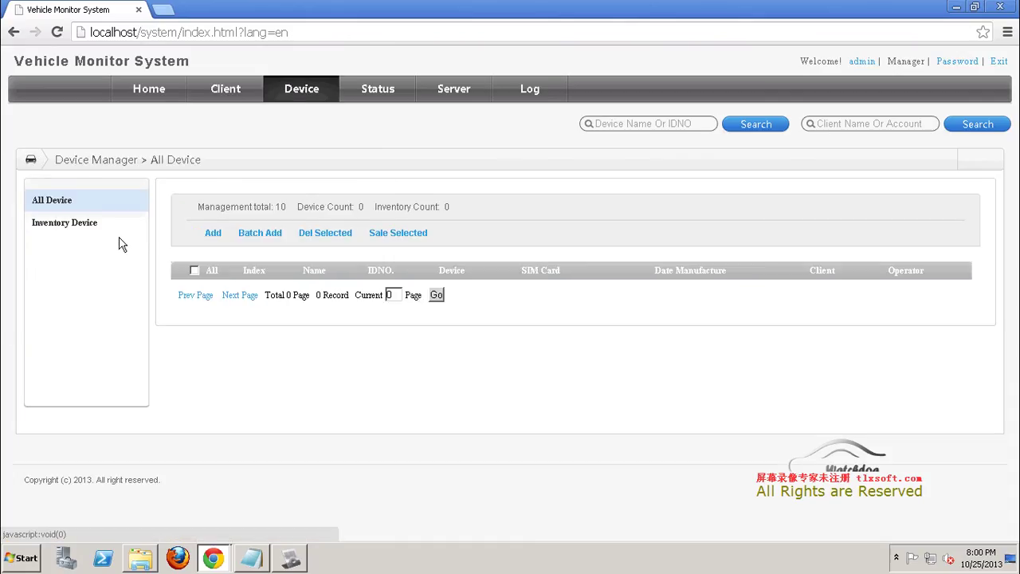
{"action": "left_click", "coordinate": [382, 91]}
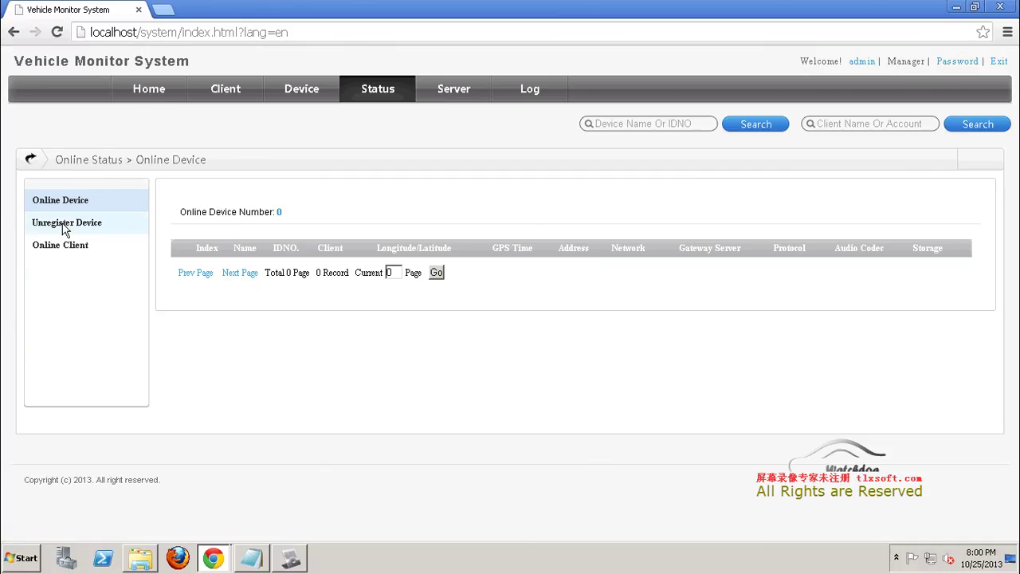
{"action": "left_click", "coordinate": [451, 99]}
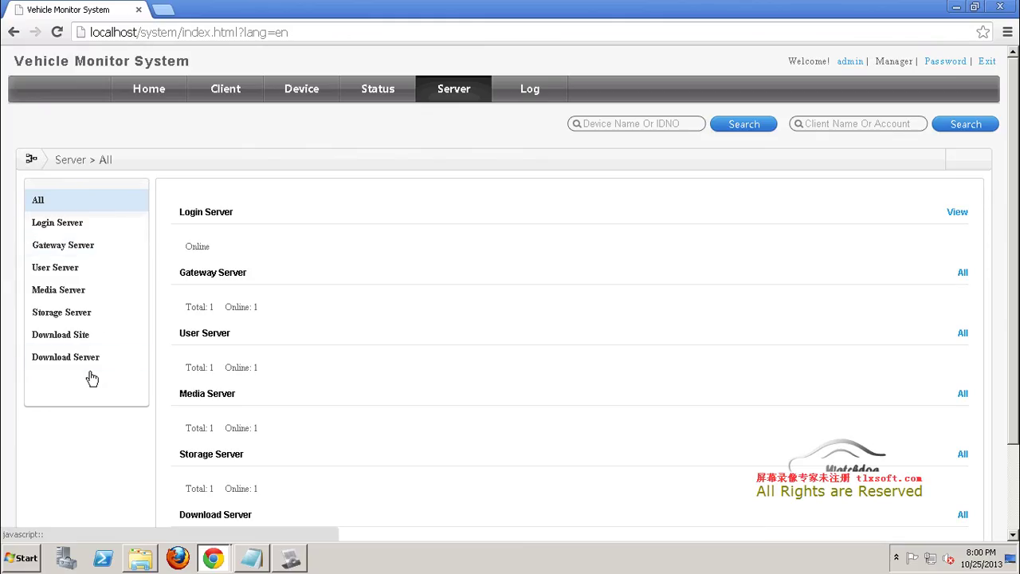
{"action": "left_click", "coordinate": [526, 97]}
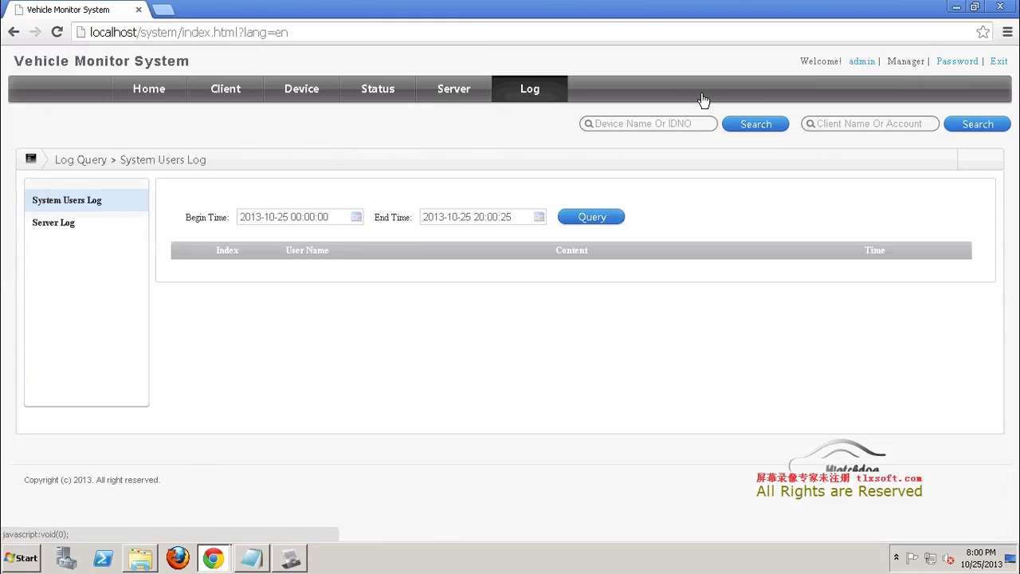
{"action": "left_click", "coordinate": [1002, 10]}
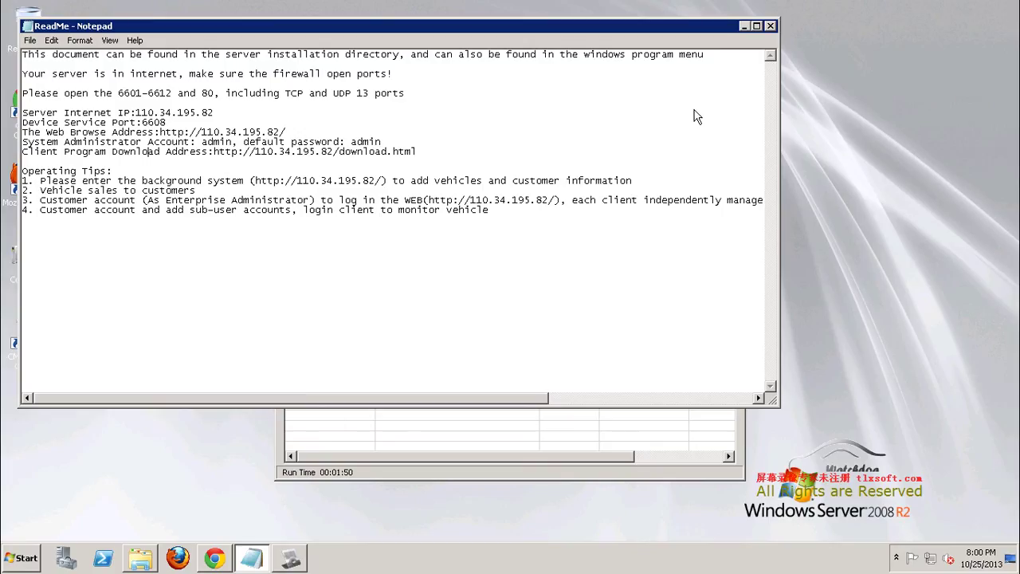
Close the ReadMe Notepad window to reveal all nine services running in Server Manager.
{"action": "left_click", "coordinate": [770, 26]}
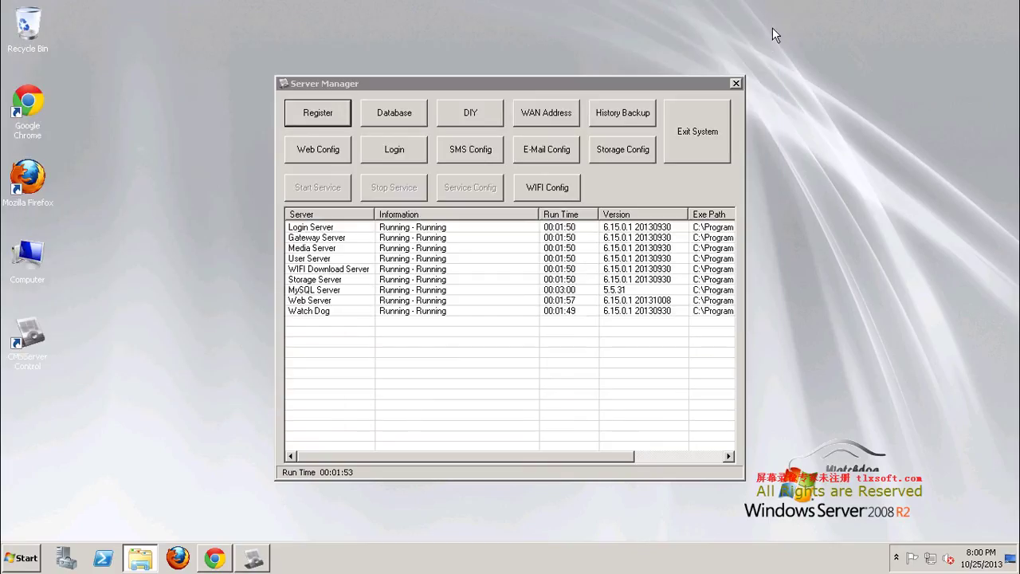